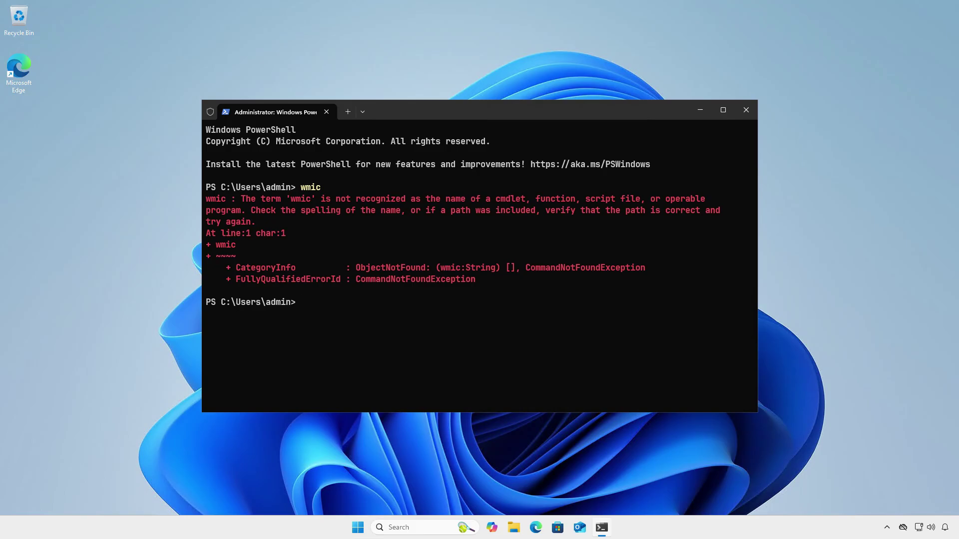
Close the wmic-error PowerShell window, check About (Windows 11 Pro, 24H2), then close Settings.
left_click(745, 111)
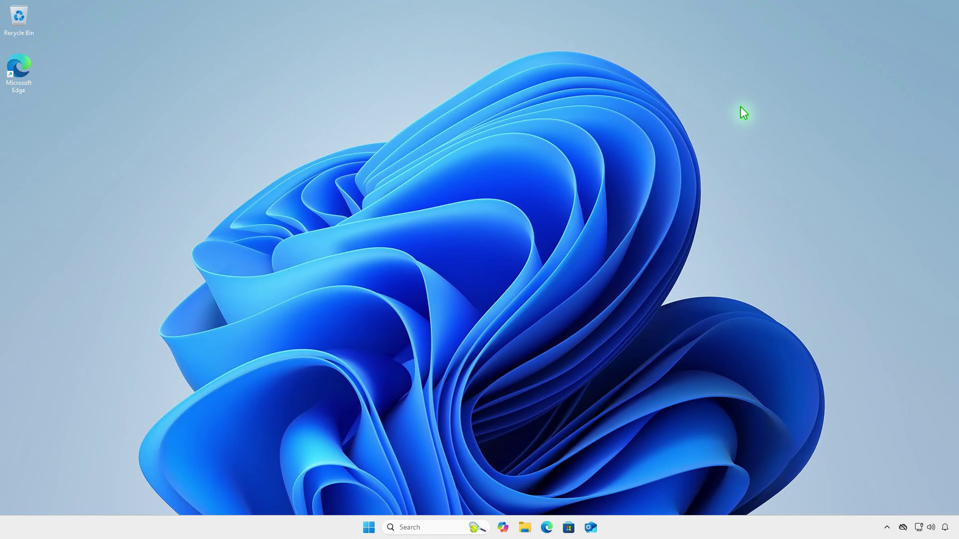
right_click(369, 528)
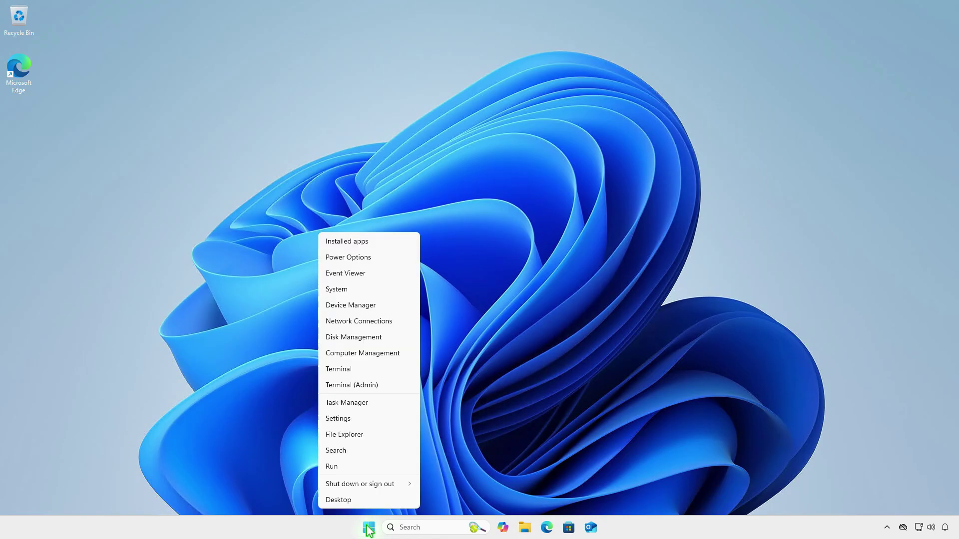
left_click(373, 290)
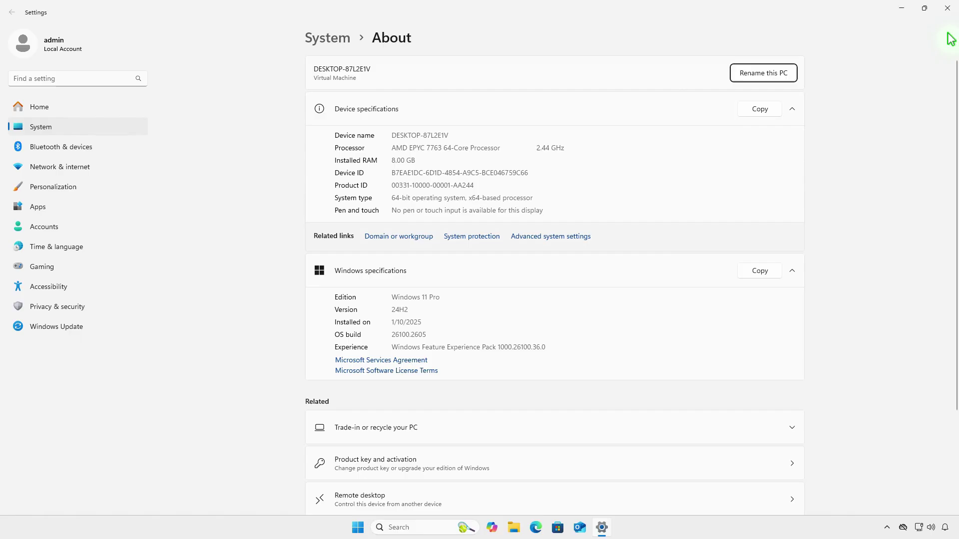
left_click(946, 11)
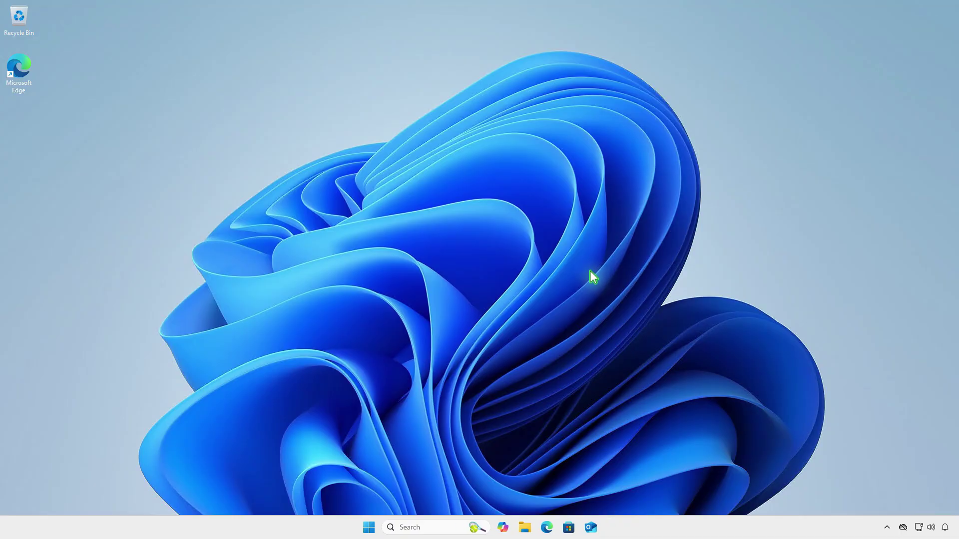
In an admin terminal, run the DISM Add-Capability command for WMIC until it completes successfully.
right_click(369, 528)
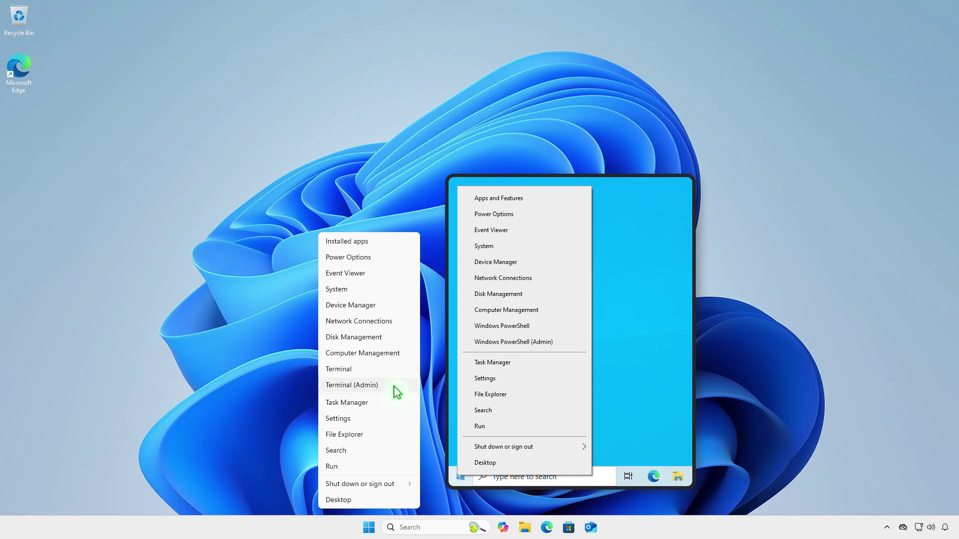
left_click(393, 386)
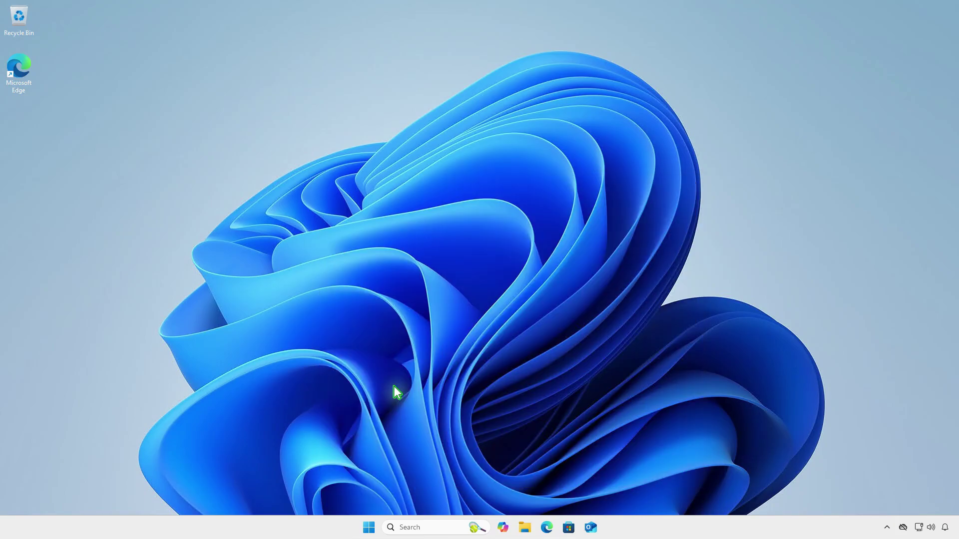
type("dism /Online /Add-Capability /CapabilityName:wmic~~~~")
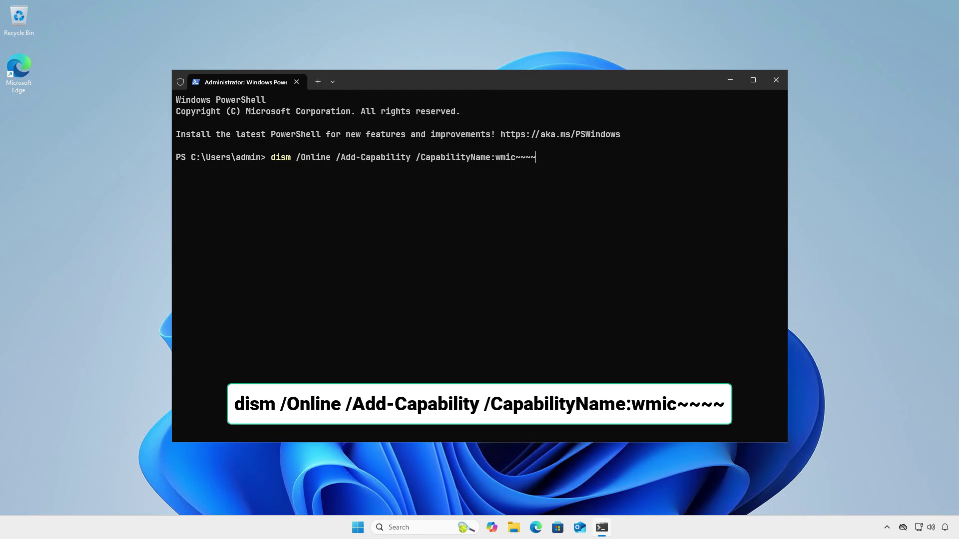
key("Return")
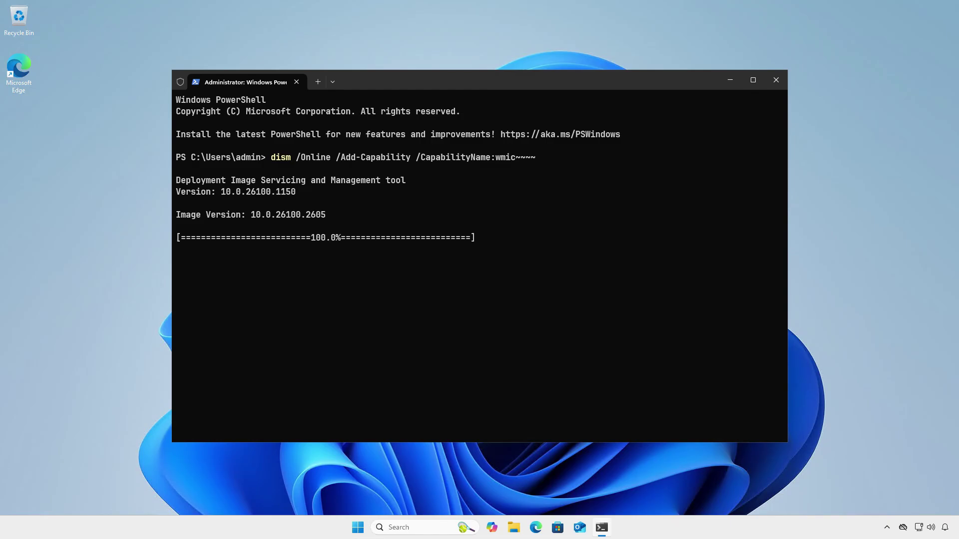
key("Return")
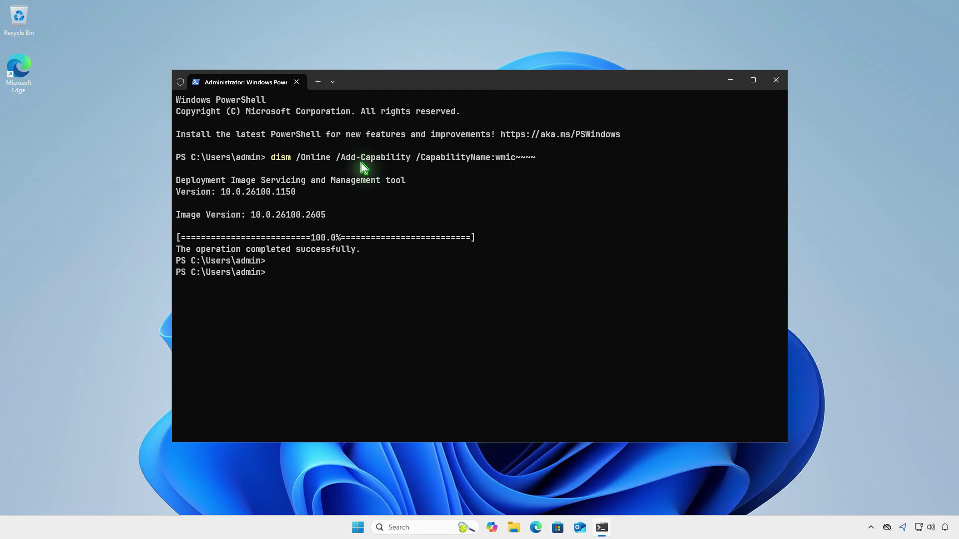
Restart the admin terminal and run wmic, confirming it reaches the wmic:root\cli prompt.
left_click(297, 82)
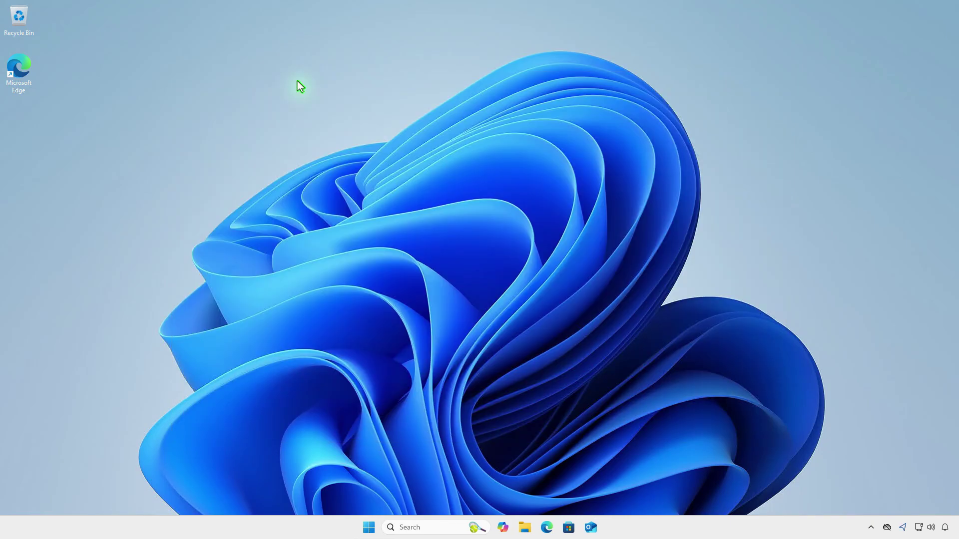
right_click(368, 528)
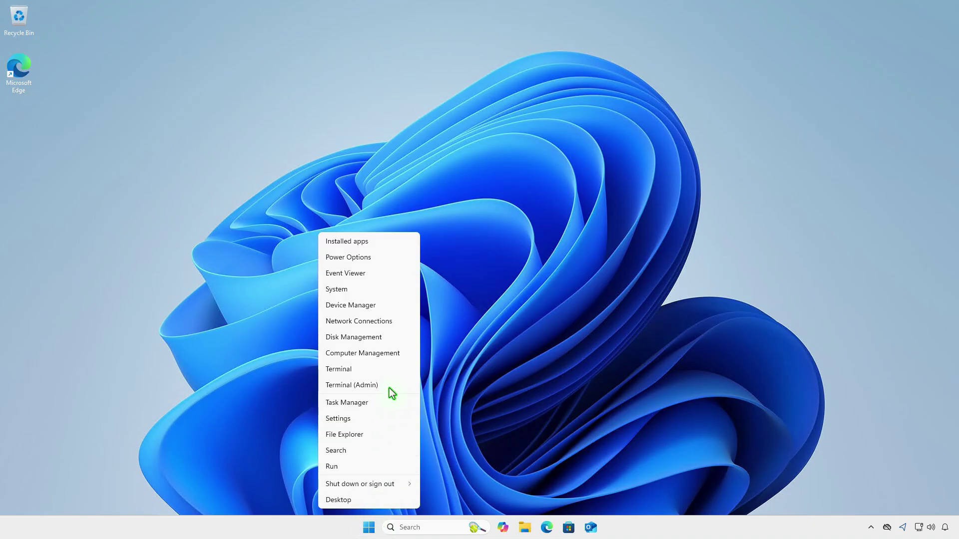
left_click(374, 385)
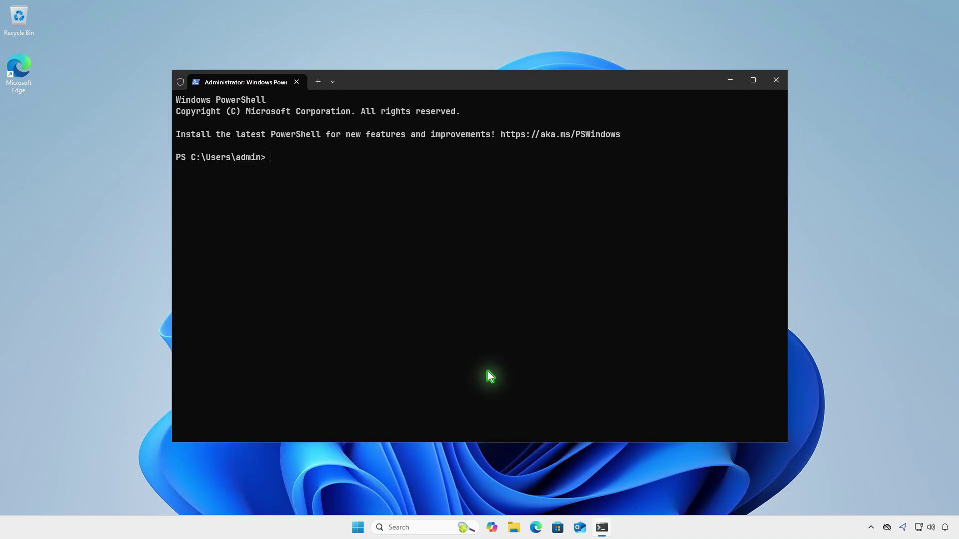
type("w")
type("mic")
key("Return")
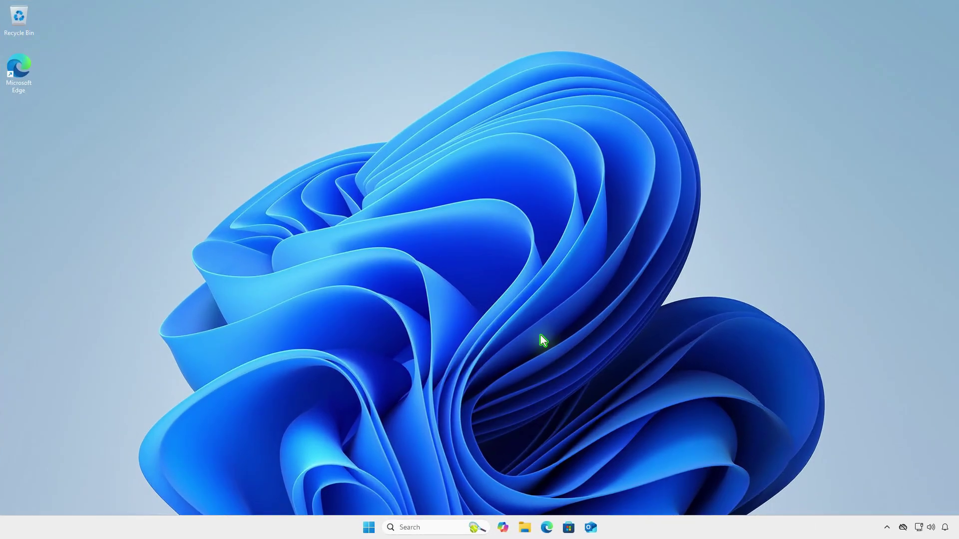
Go to Settings › System › Optional features, showing the 11 added features.
right_click(370, 528)
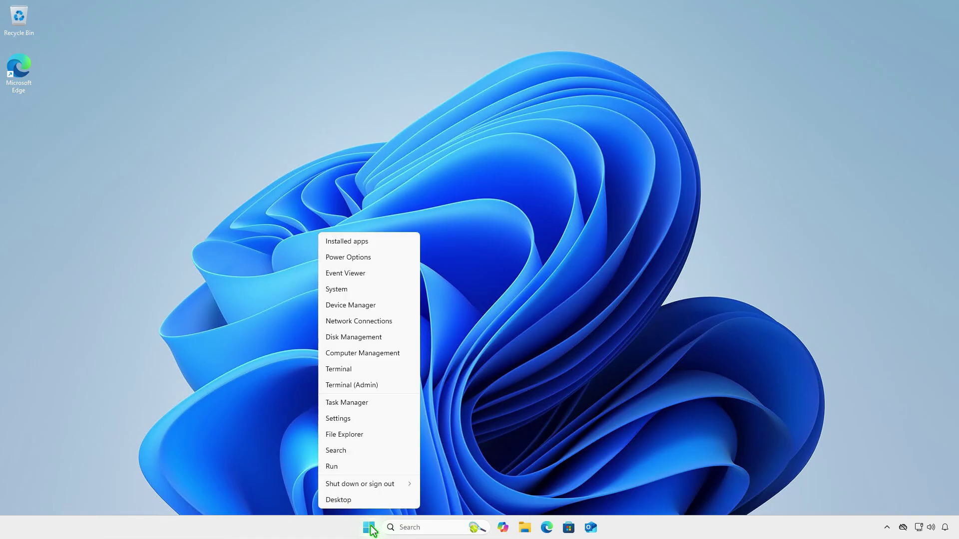
left_click(389, 421)
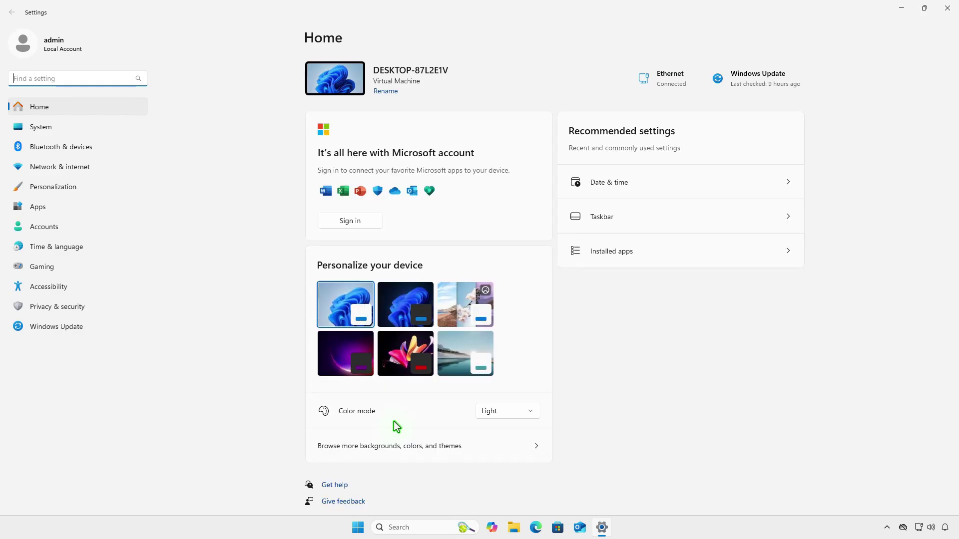
left_click(101, 135)
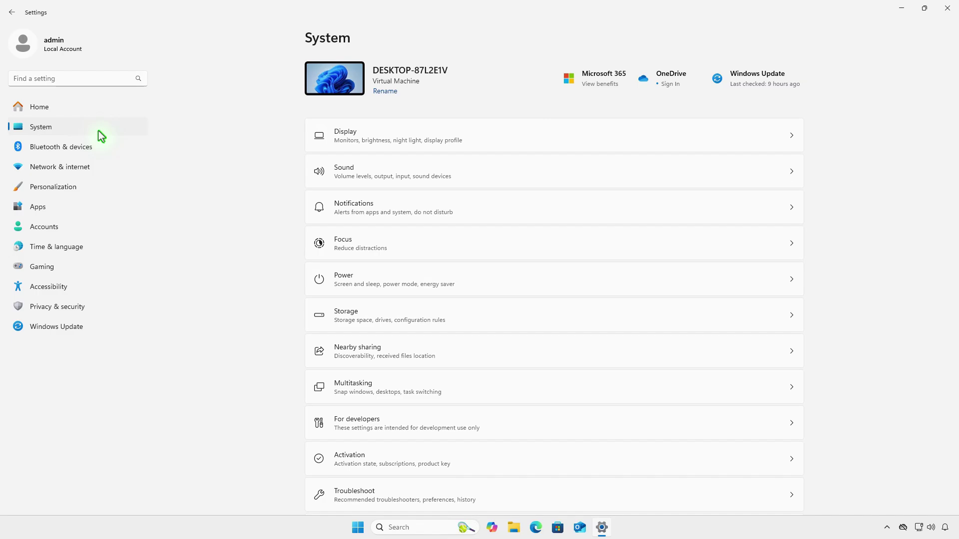
scroll(843, 313, "down", 3)
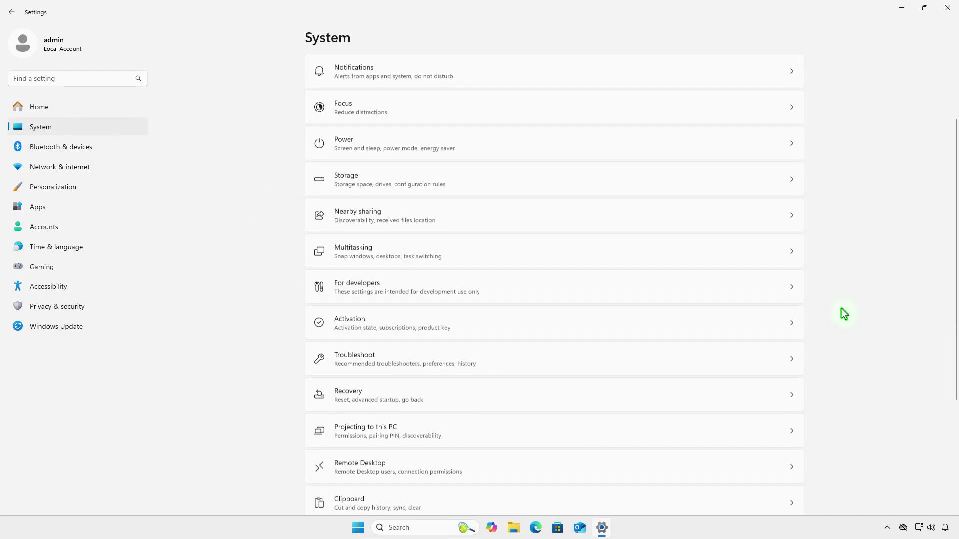
scroll(843, 314, "down", 3)
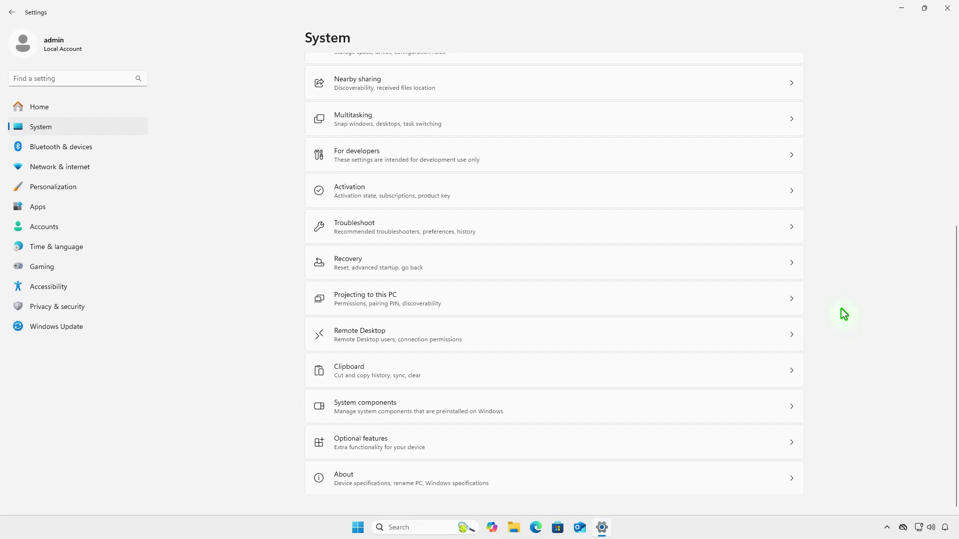
left_click(466, 453)
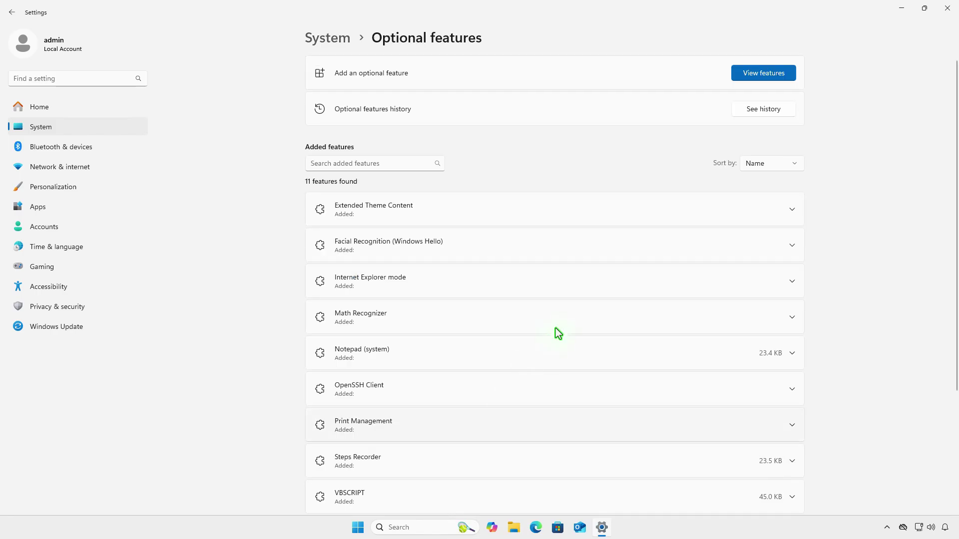
Bring up the Add an optional feature dialog from View features.
left_click(774, 73)
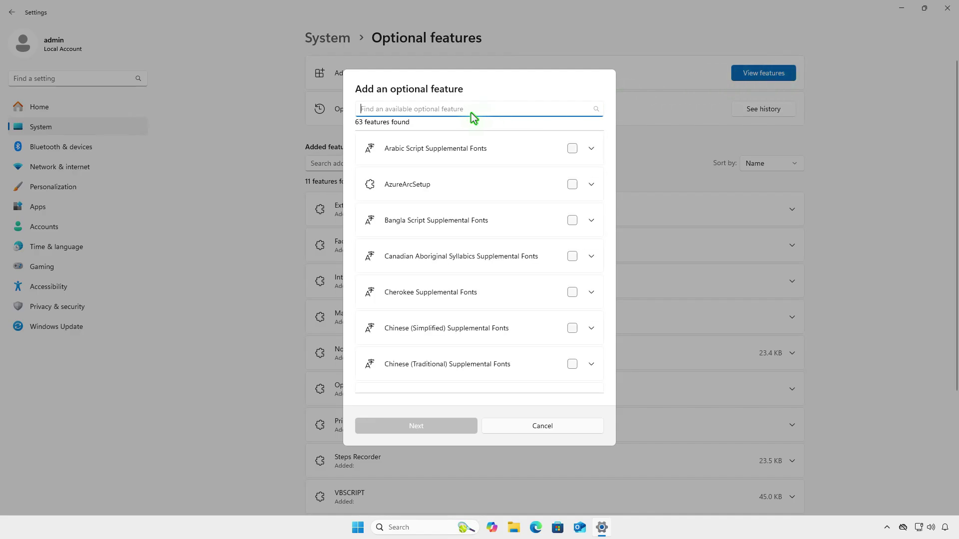
type("wmic")
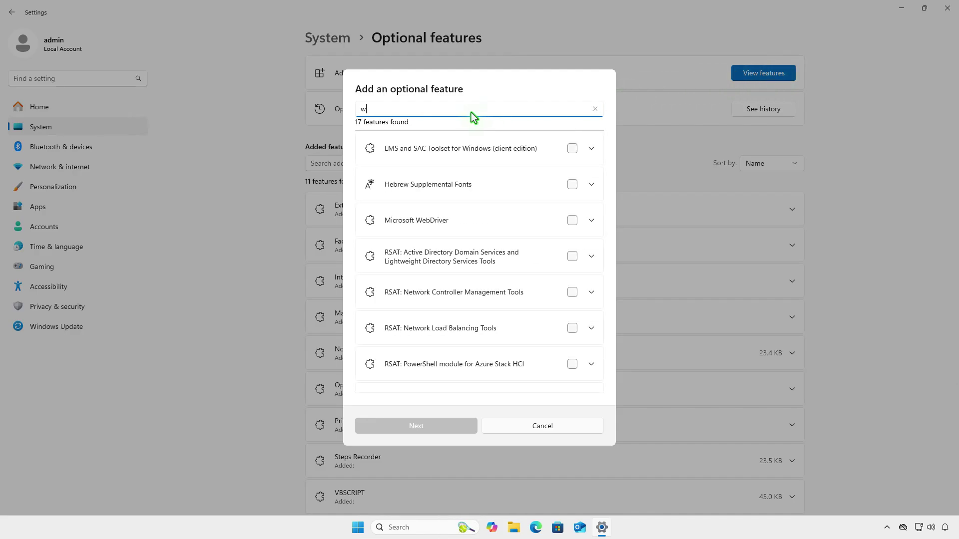